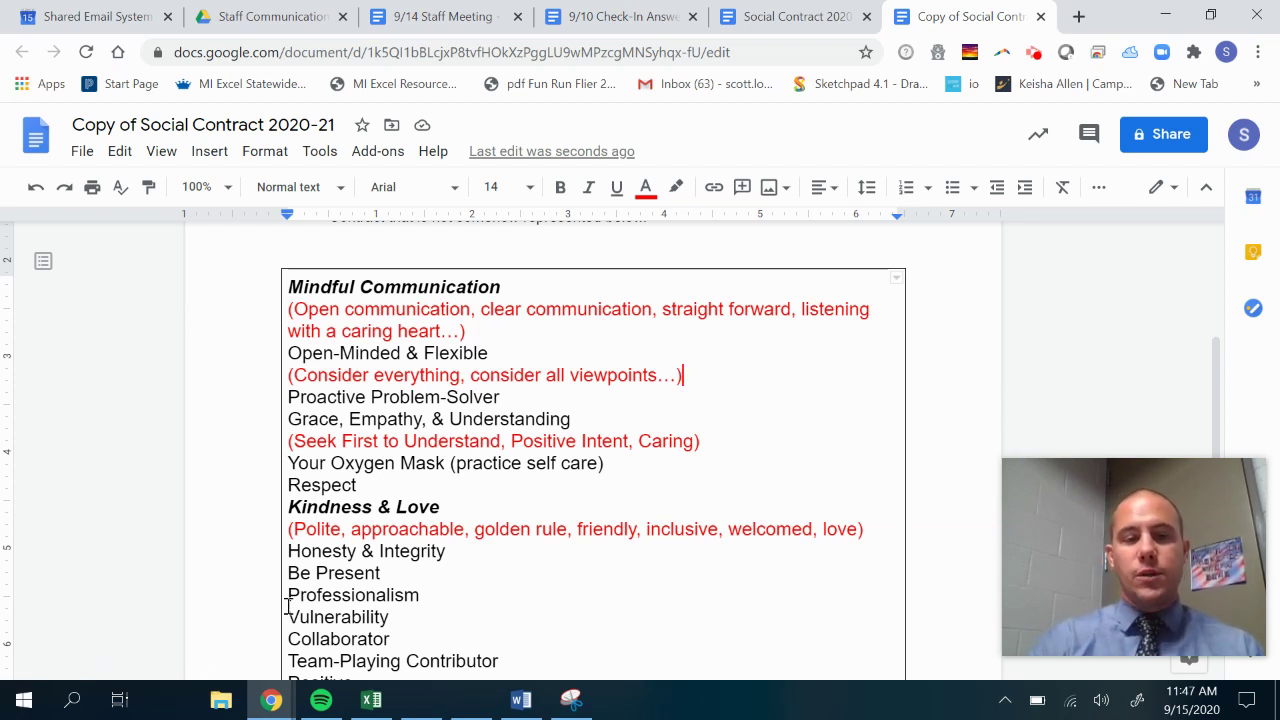
Step: Review the Mindful Communication, Kindness & Love and Hard-Working headings and the red example beneath Mindful Communication
drag(502, 287, 263, 277)
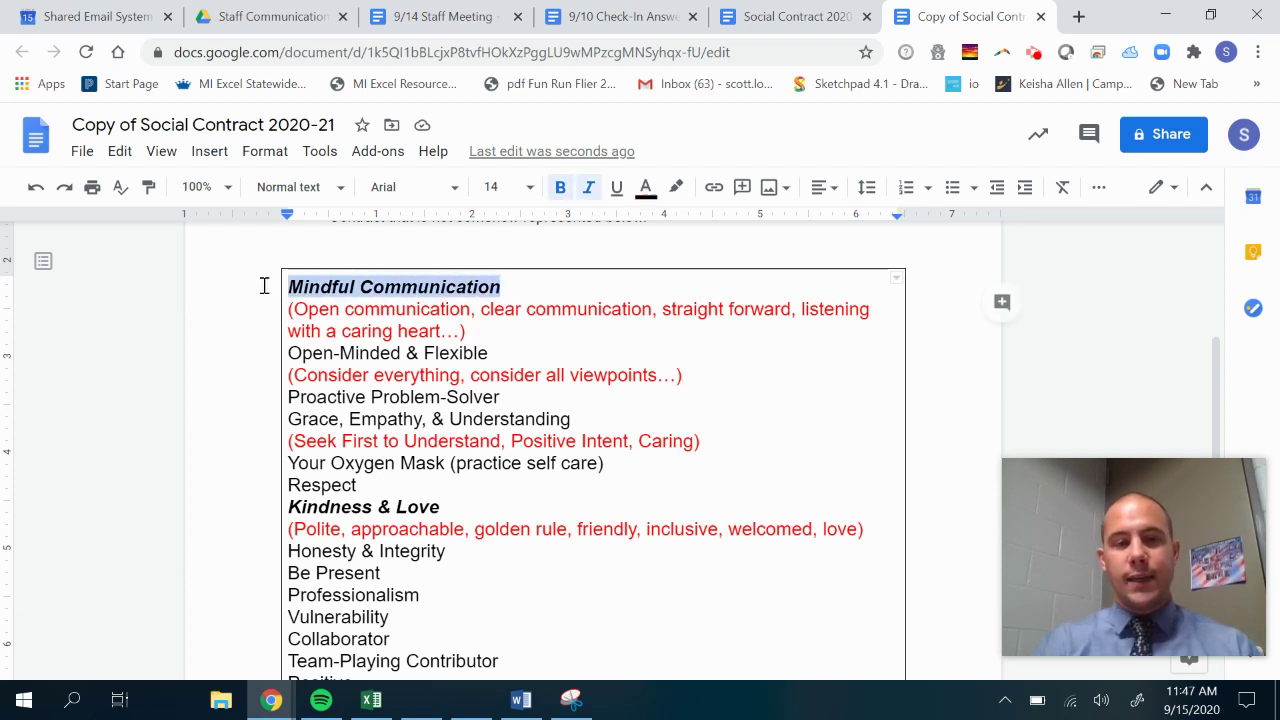
click(440, 507)
drag(440, 507, 288, 507)
scroll(393, 561, down, 2)
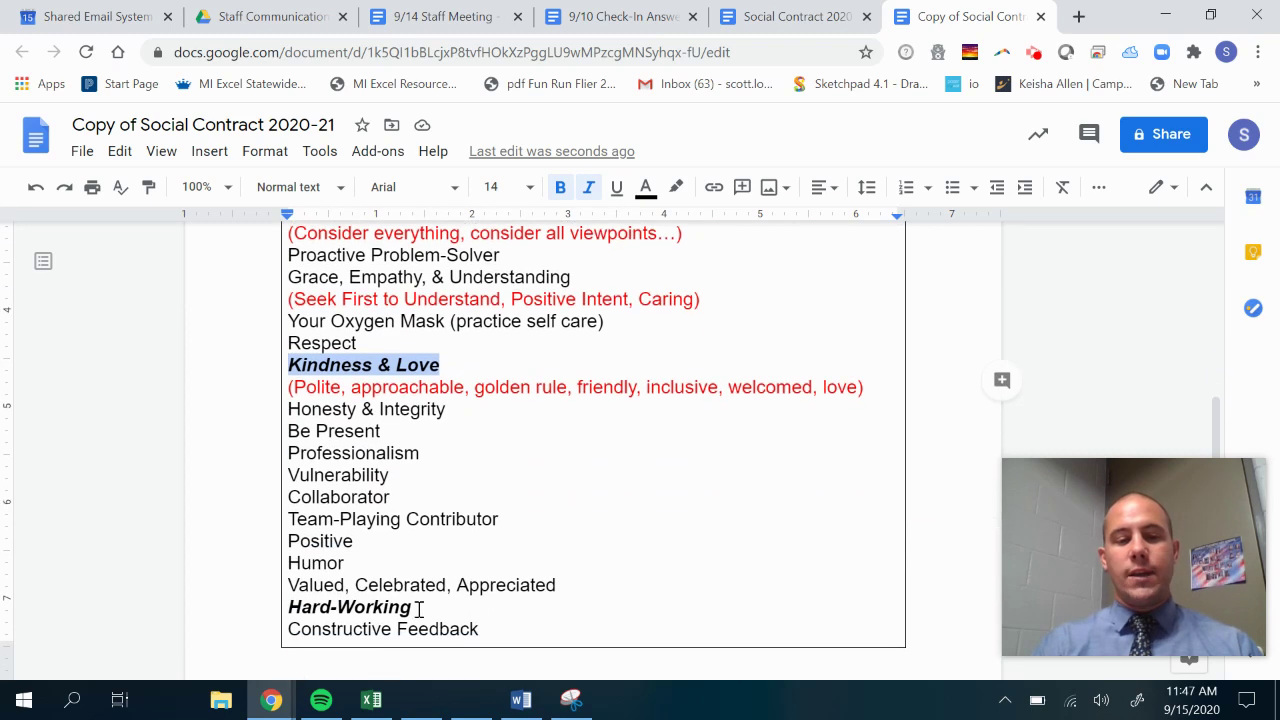
drag(417, 606, 251, 606)
scroll(490, 508, up, 2)
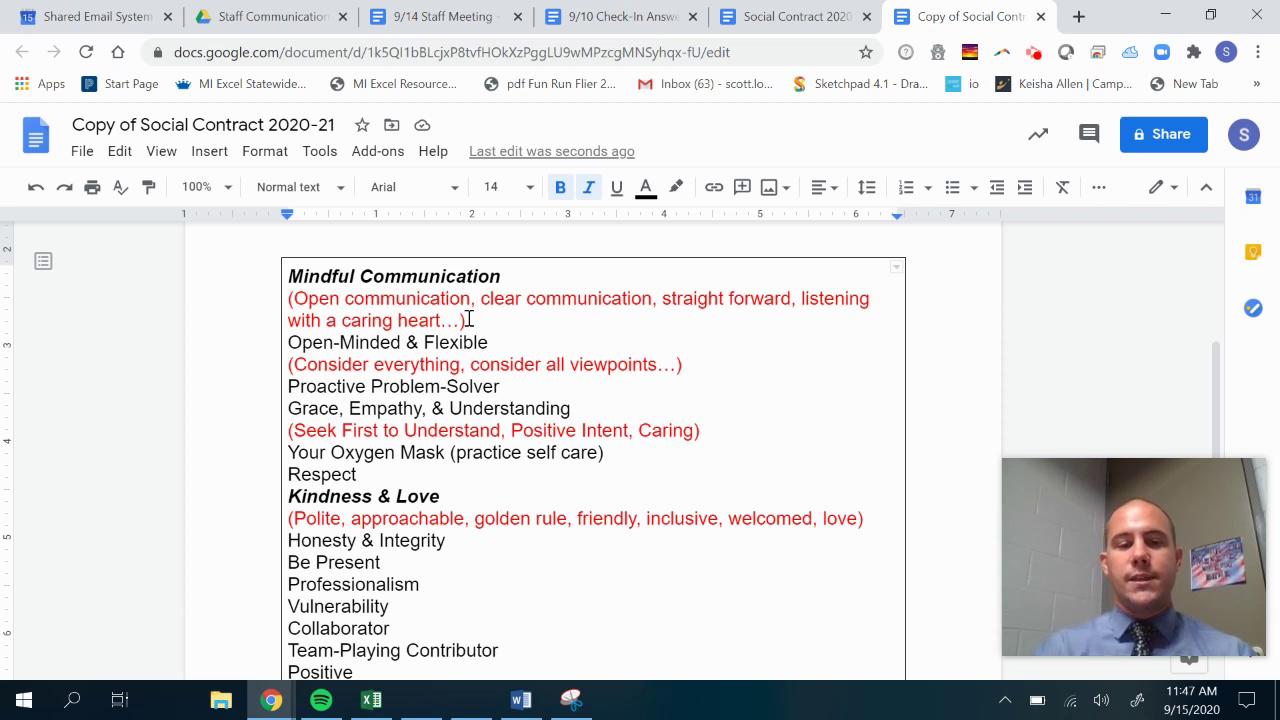
drag(466, 320, 297, 297)
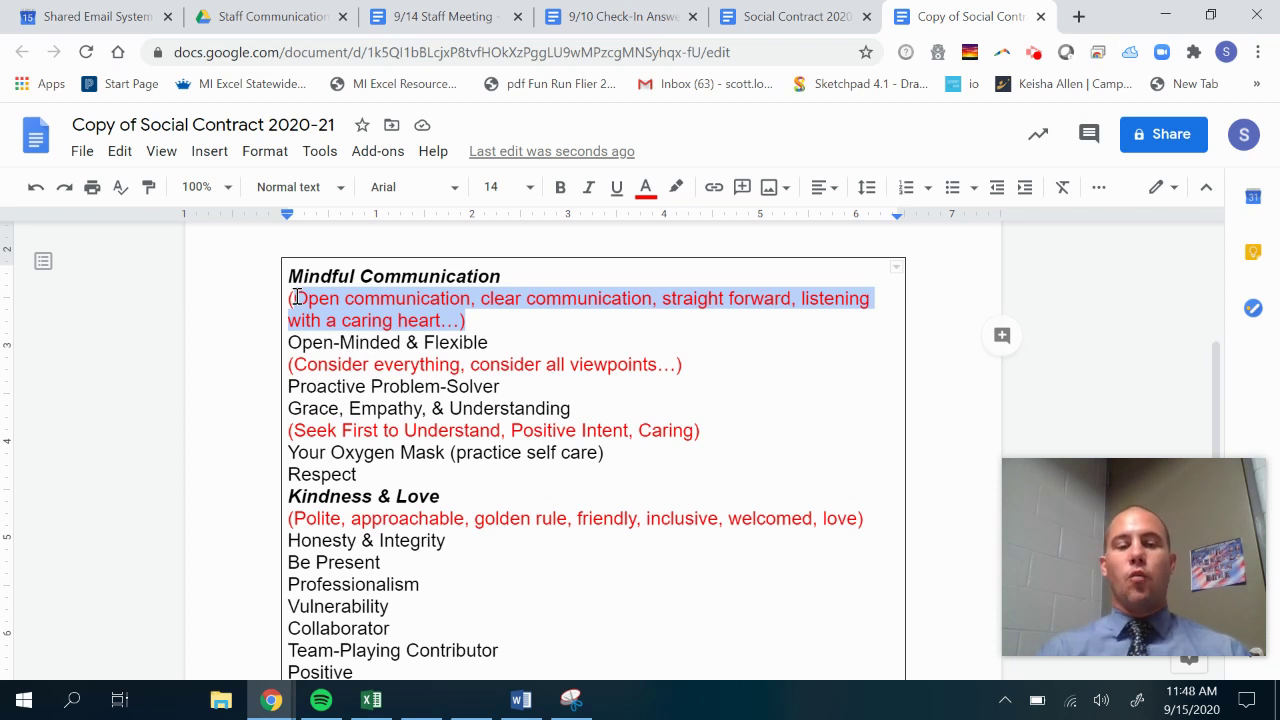
click(535, 366)
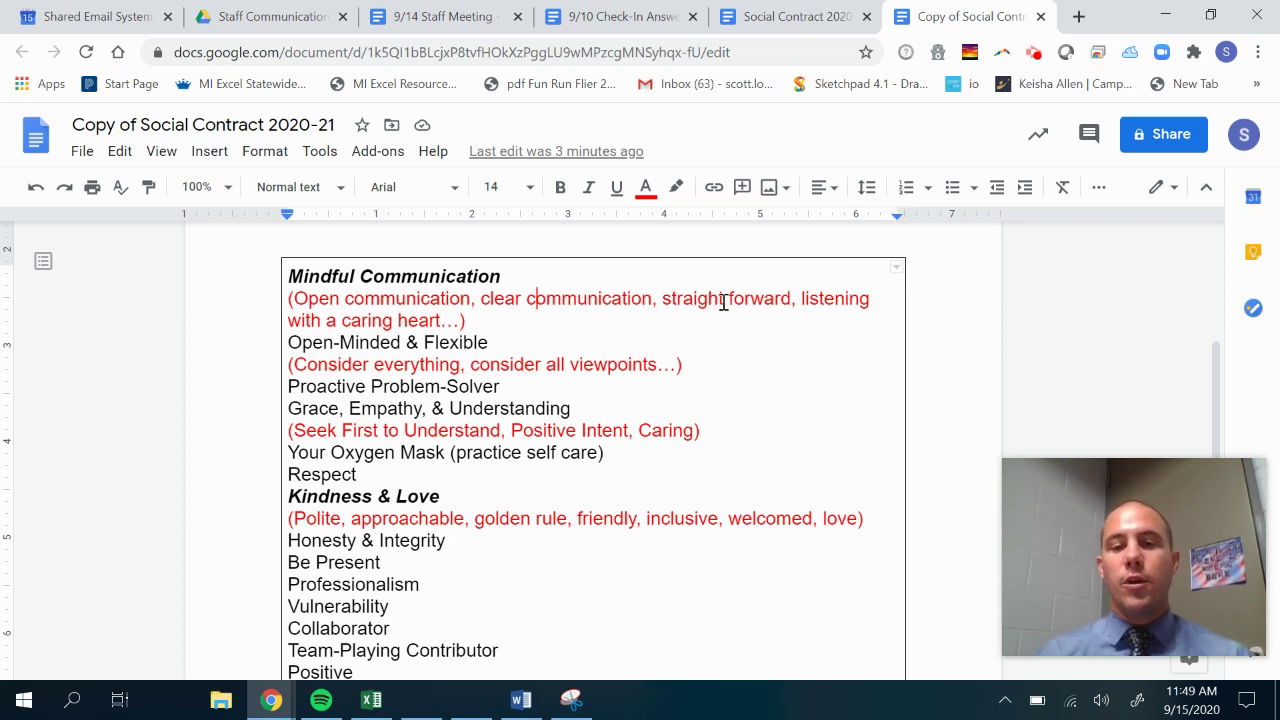
Step: Delete the red Mindful Communication example and the red 'consider all viewpoints' example
click(846, 298)
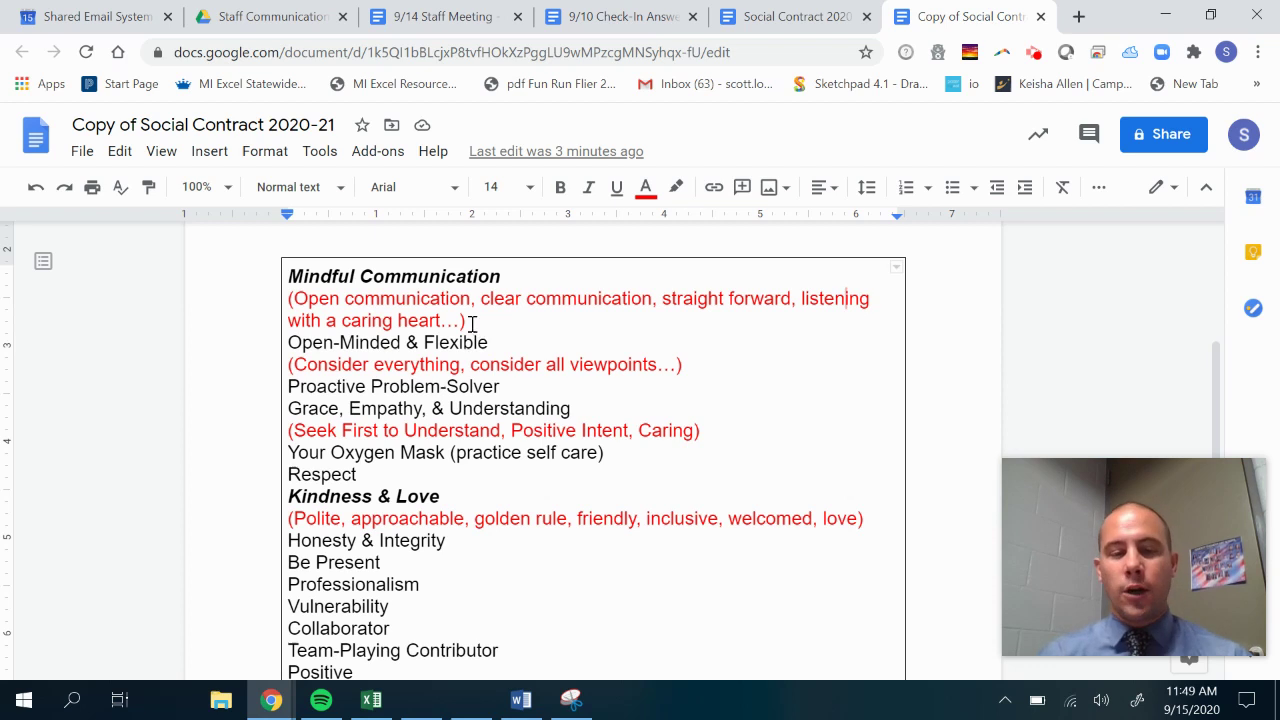
drag(466, 320, 275, 308)
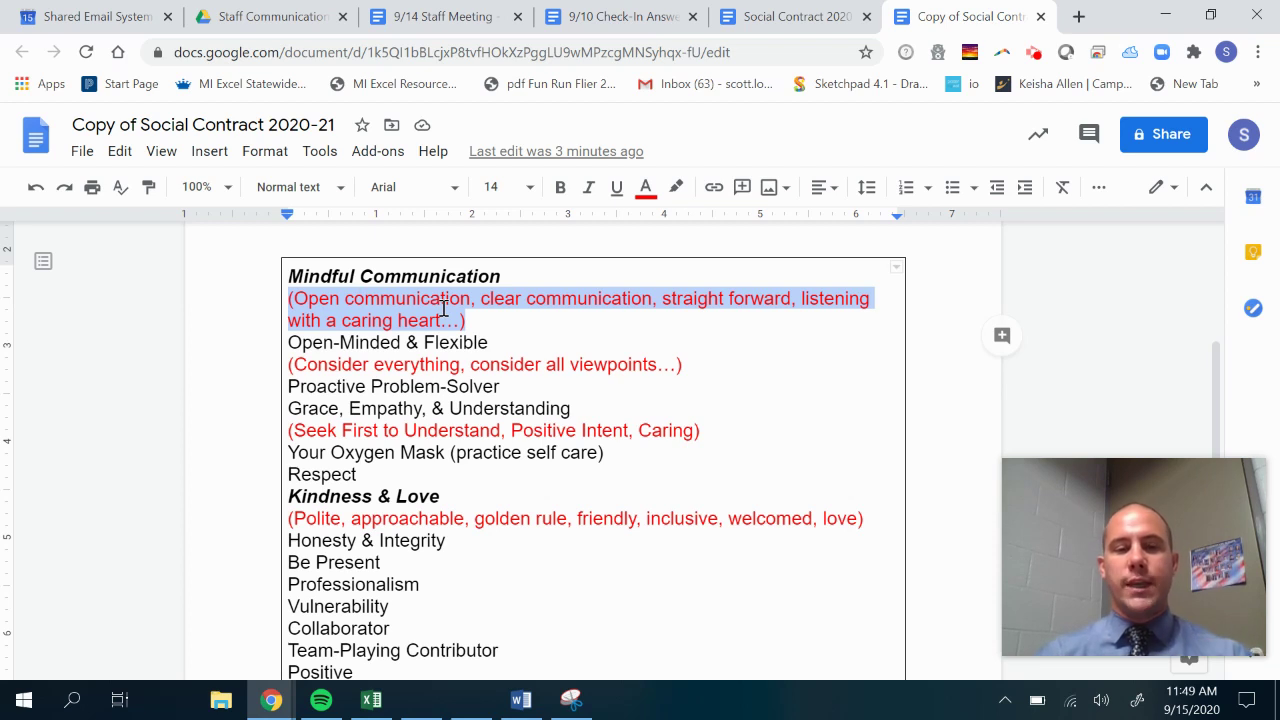
key(BackSpace)
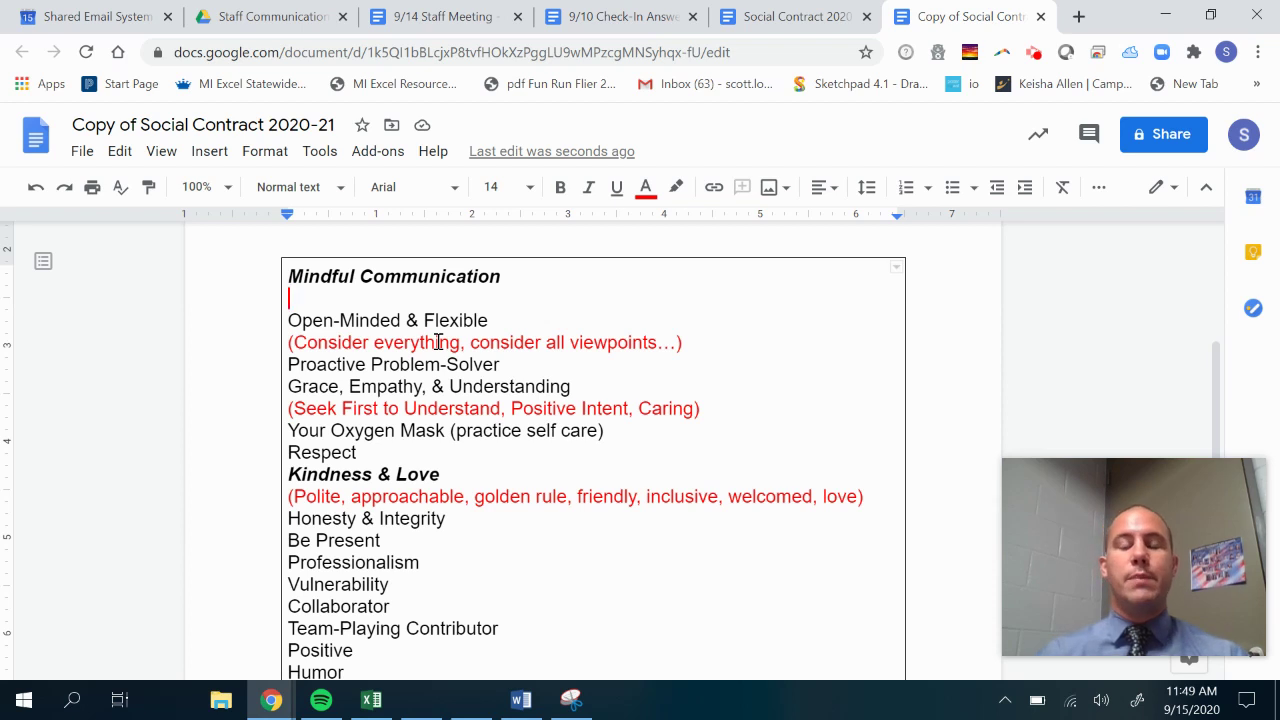
drag(689, 342, 280, 346)
key(BackSpace)
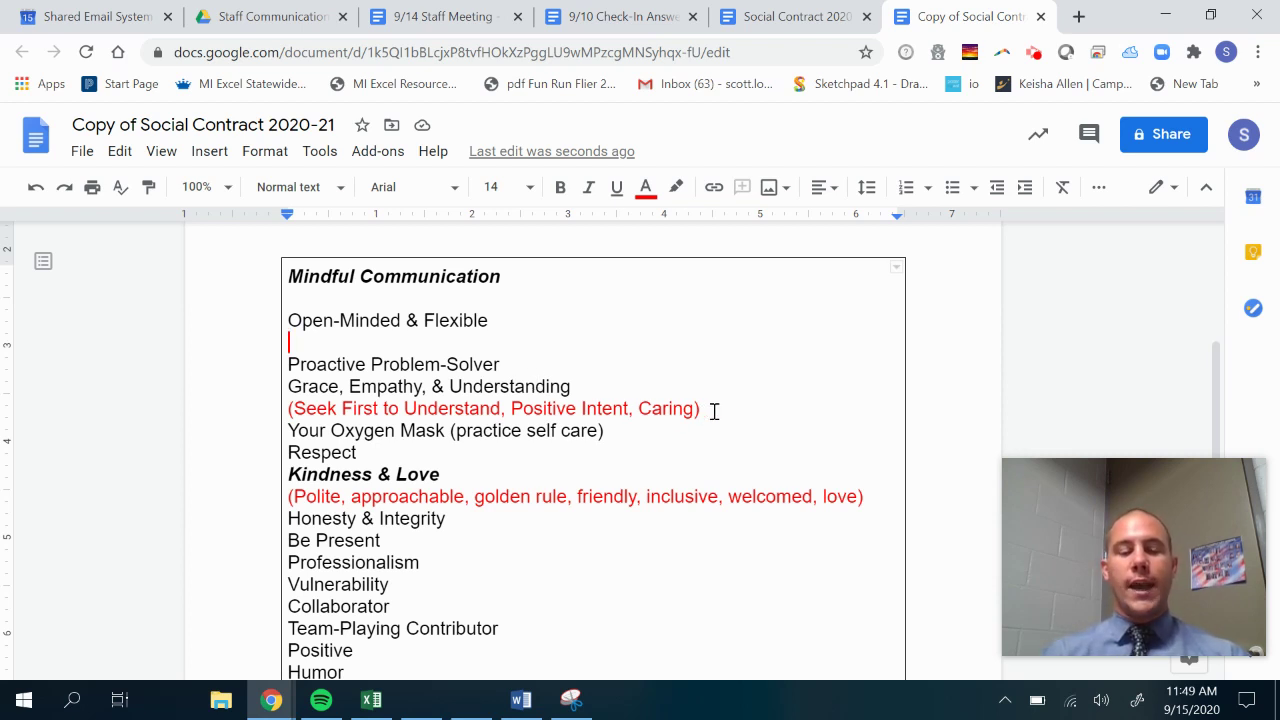
Step: Delete the red Seek First to Understand line and close the blank line above Proactive Problem-Solver
drag(711, 409, 276, 404)
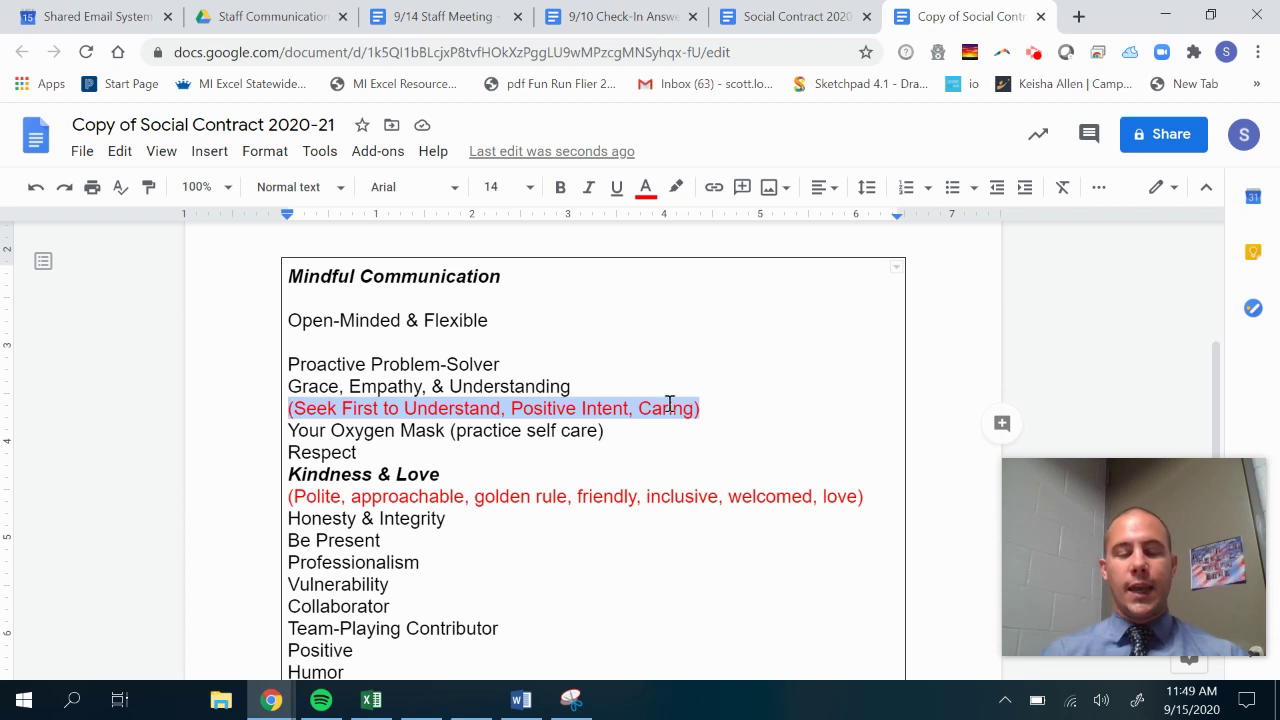
click(711, 411)
drag(578, 404, 282, 416)
key(BackSpace)
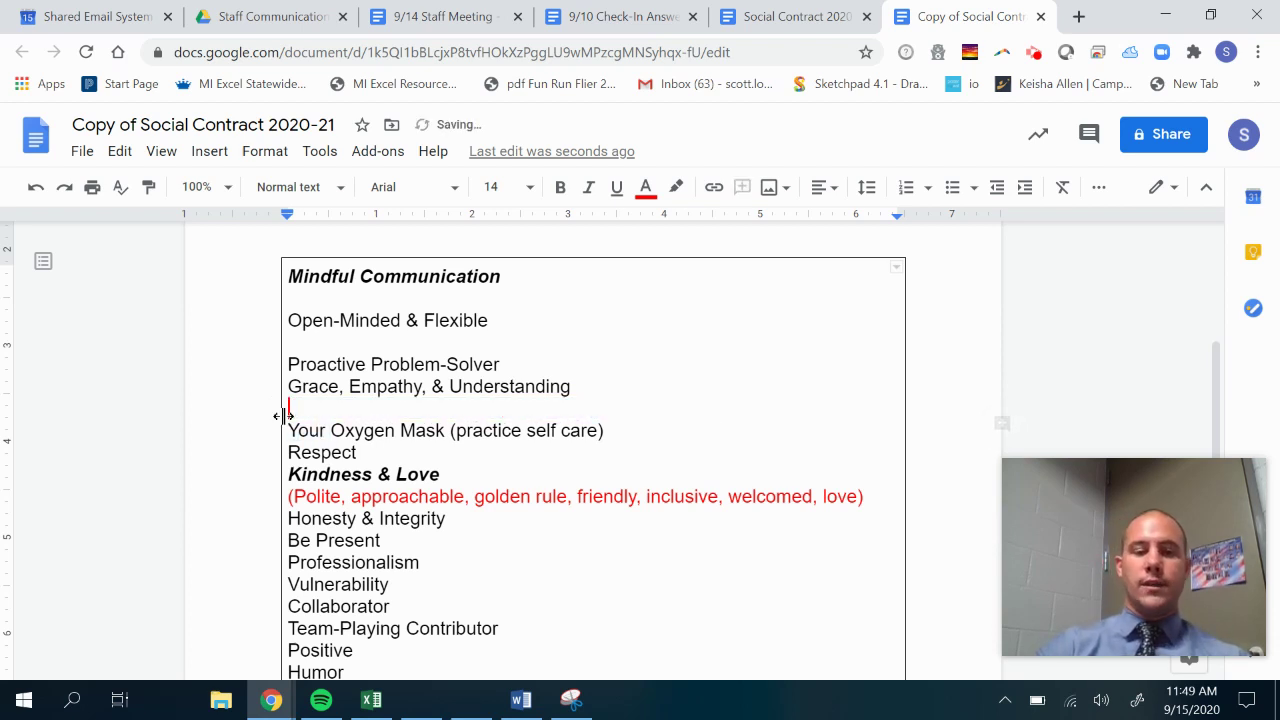
click(288, 364)
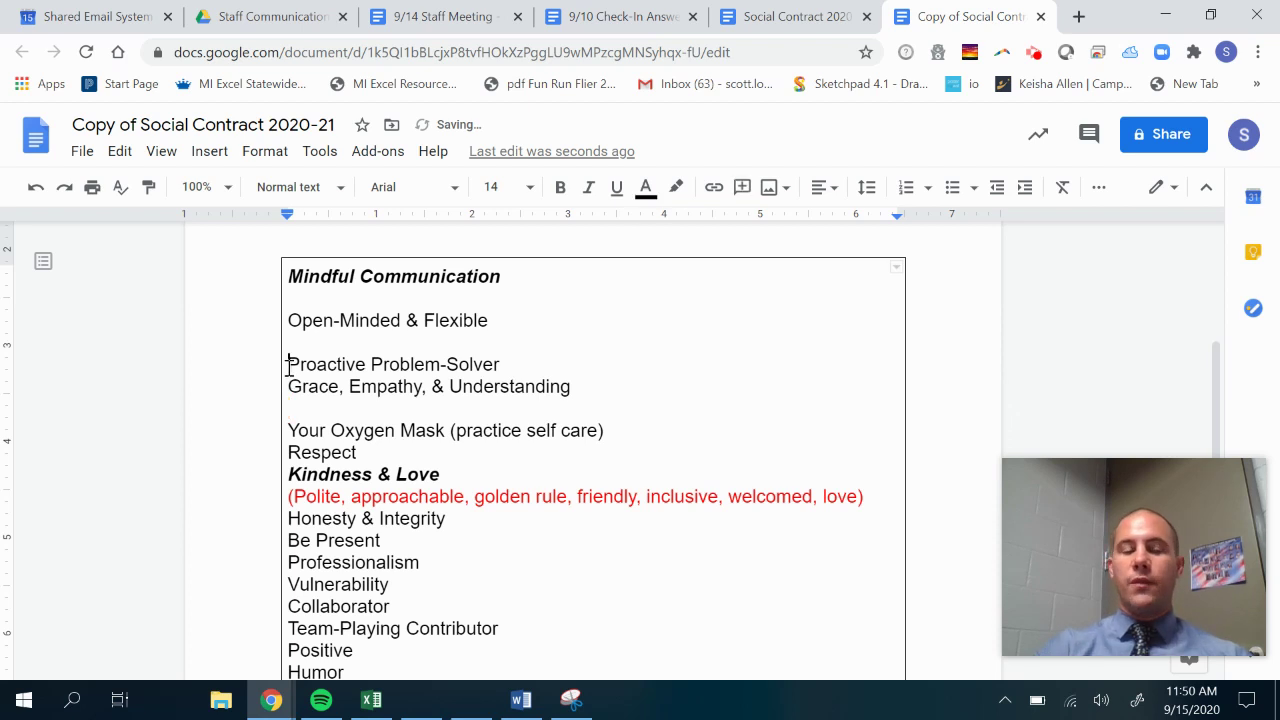
key(BackSpace)
Step: Remove the blank lines above Your Oxygen Mask and under Mindful Communication
click(288, 408)
key(BackSpace)
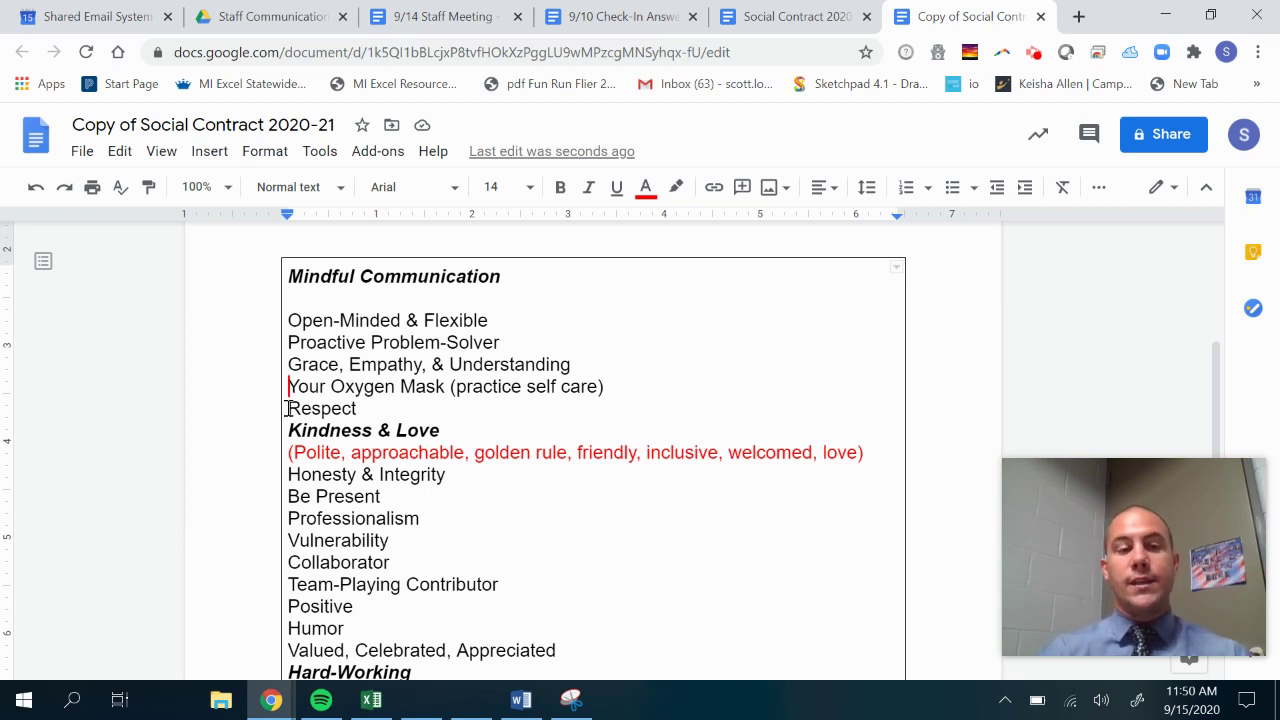
click(289, 320)
key(BackSpace)
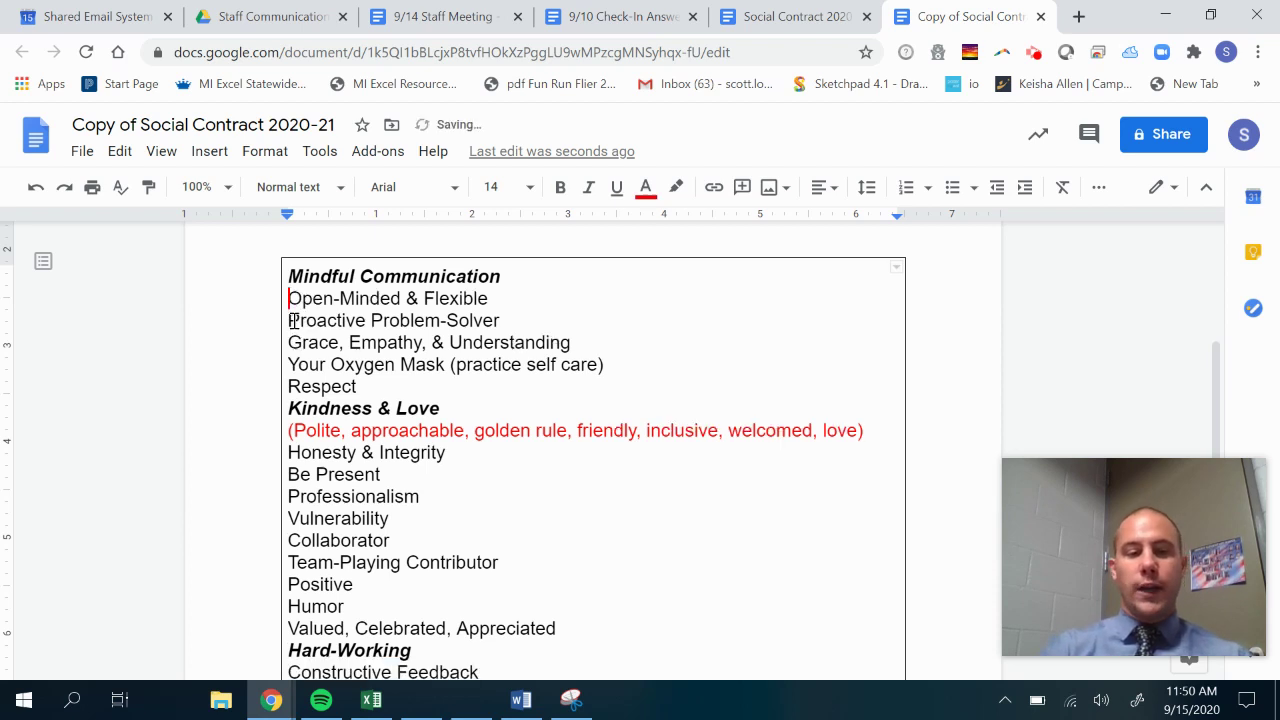
drag(620, 370, 275, 366)
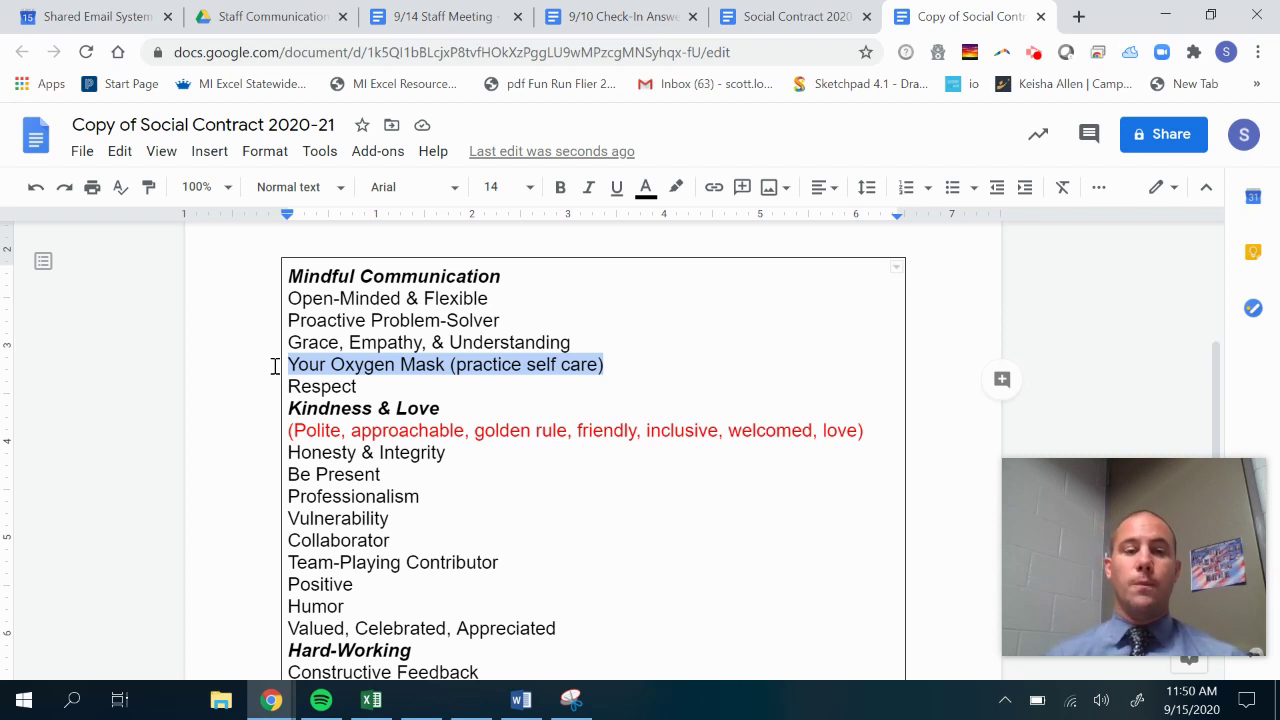
click(367, 385)
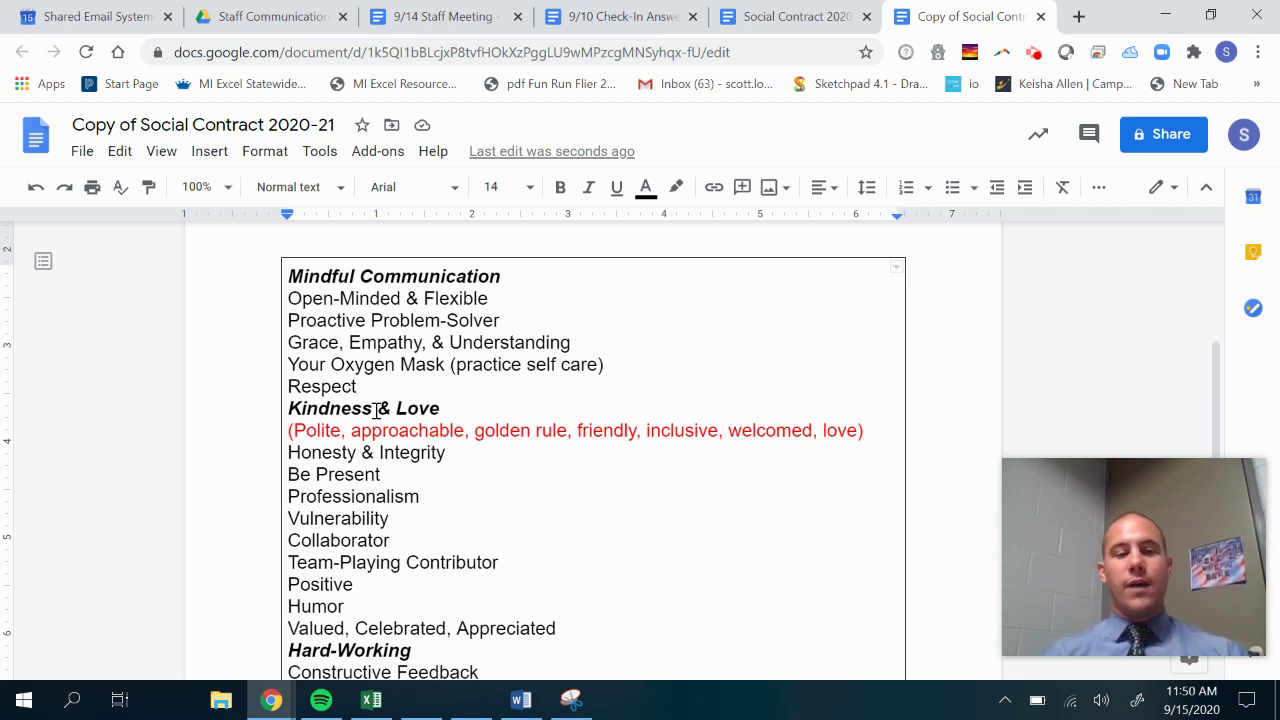
Step: Delete the red Kindness & Love examples line so Honesty & Integrity sits directly beneath the heading
click(375, 408)
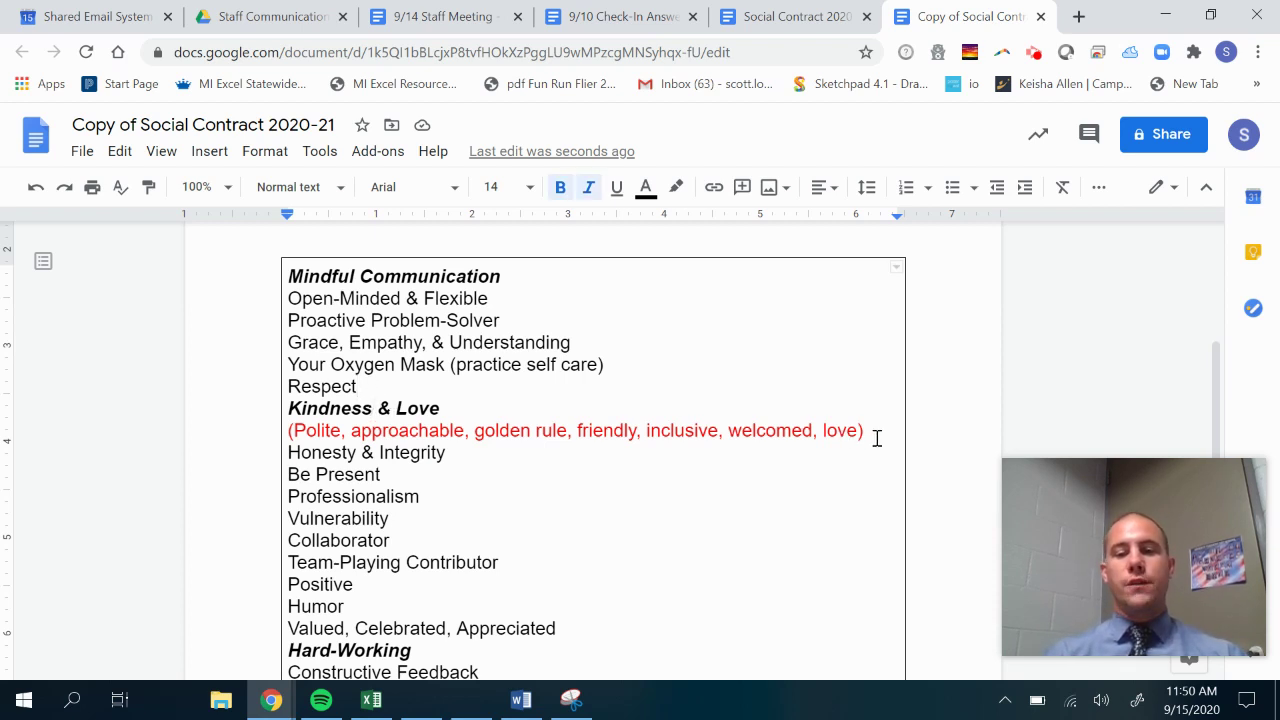
drag(877, 437, 263, 425)
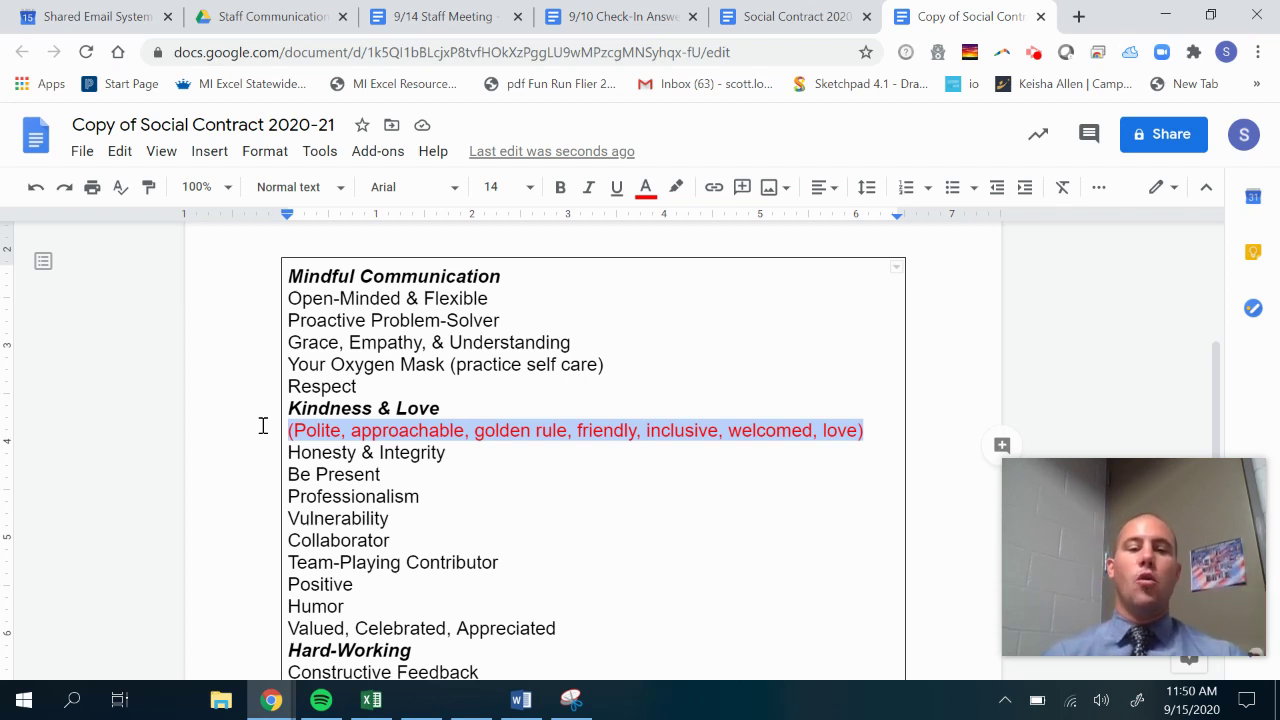
key(BackSpace)
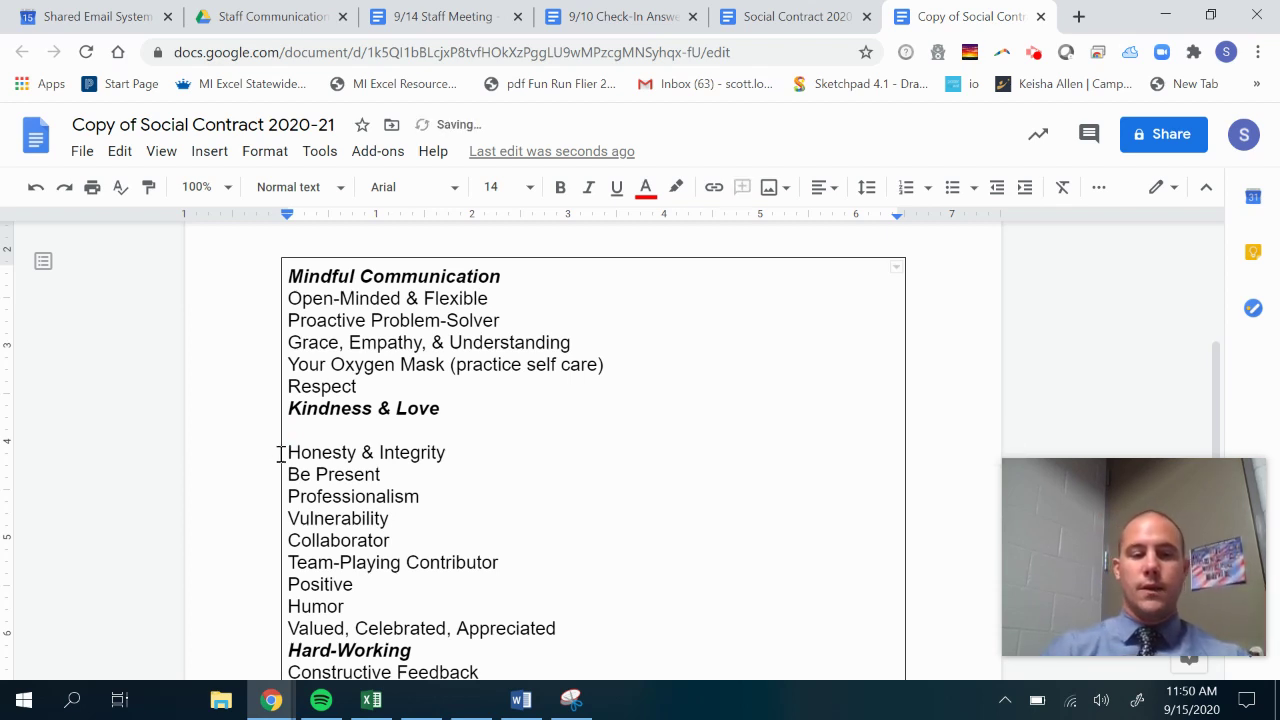
click(285, 452)
key(BackSpace)
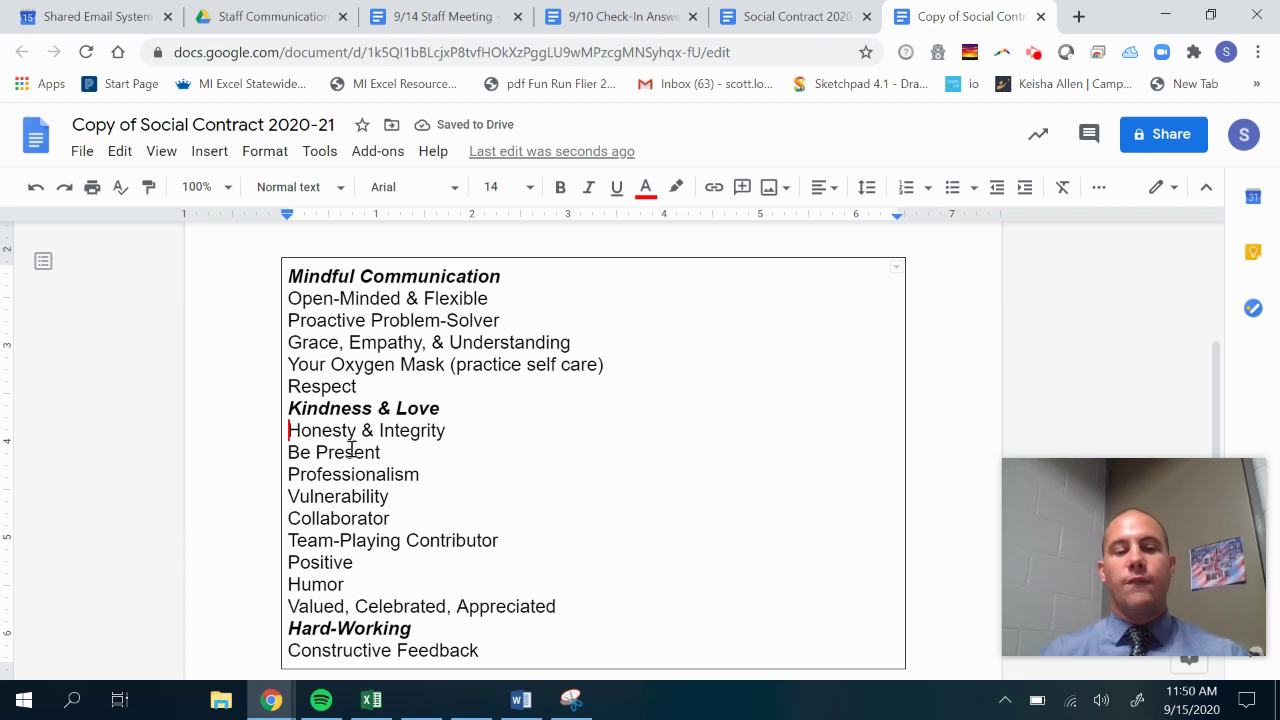
click(392, 453)
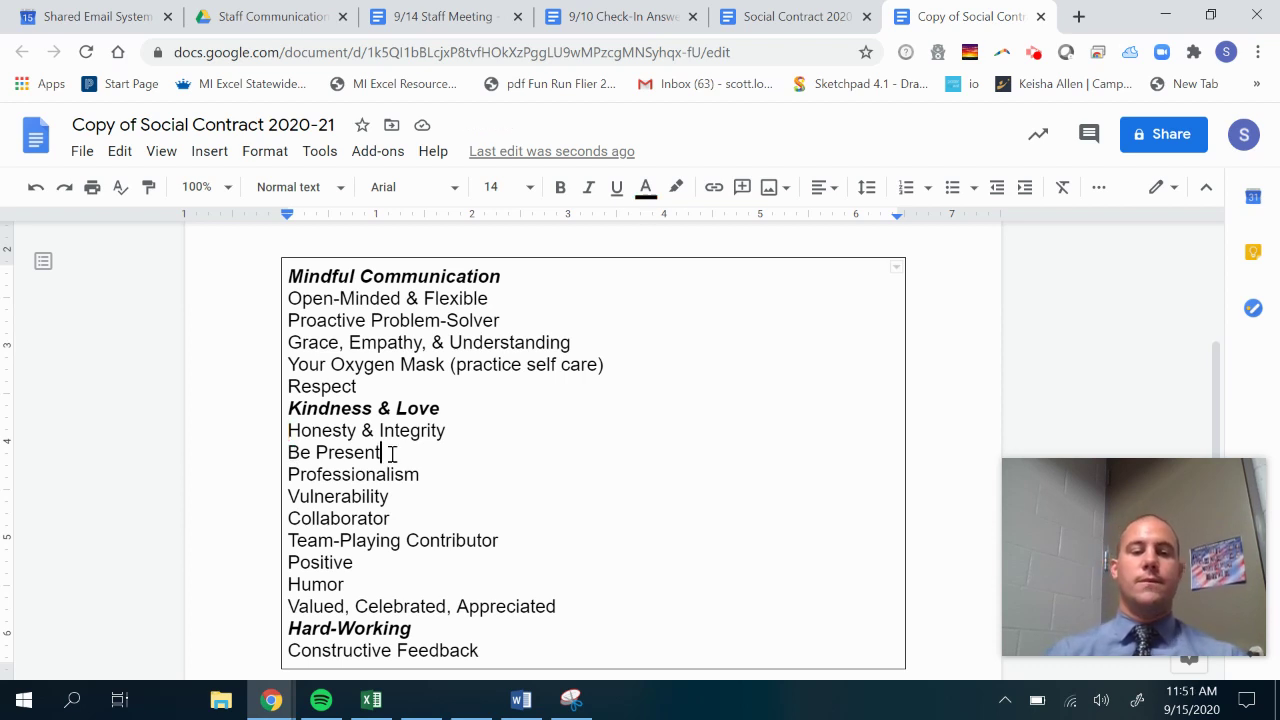
click(425, 475)
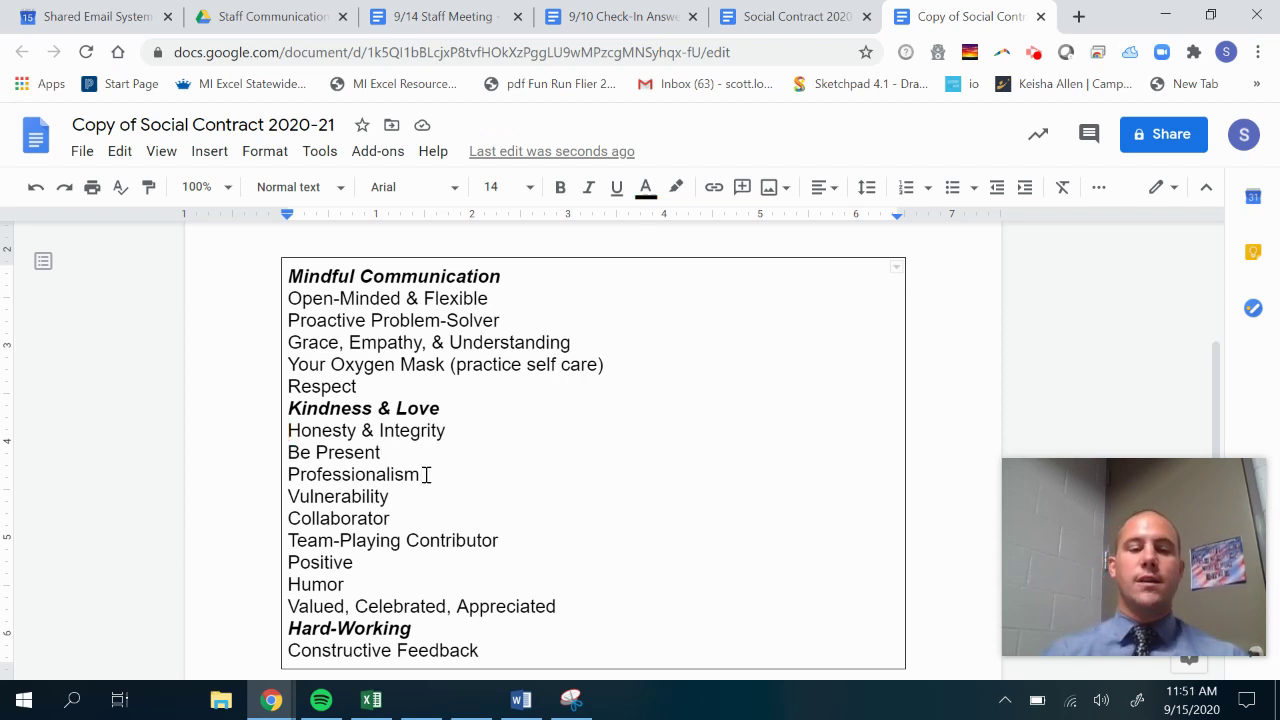
click(392, 500)
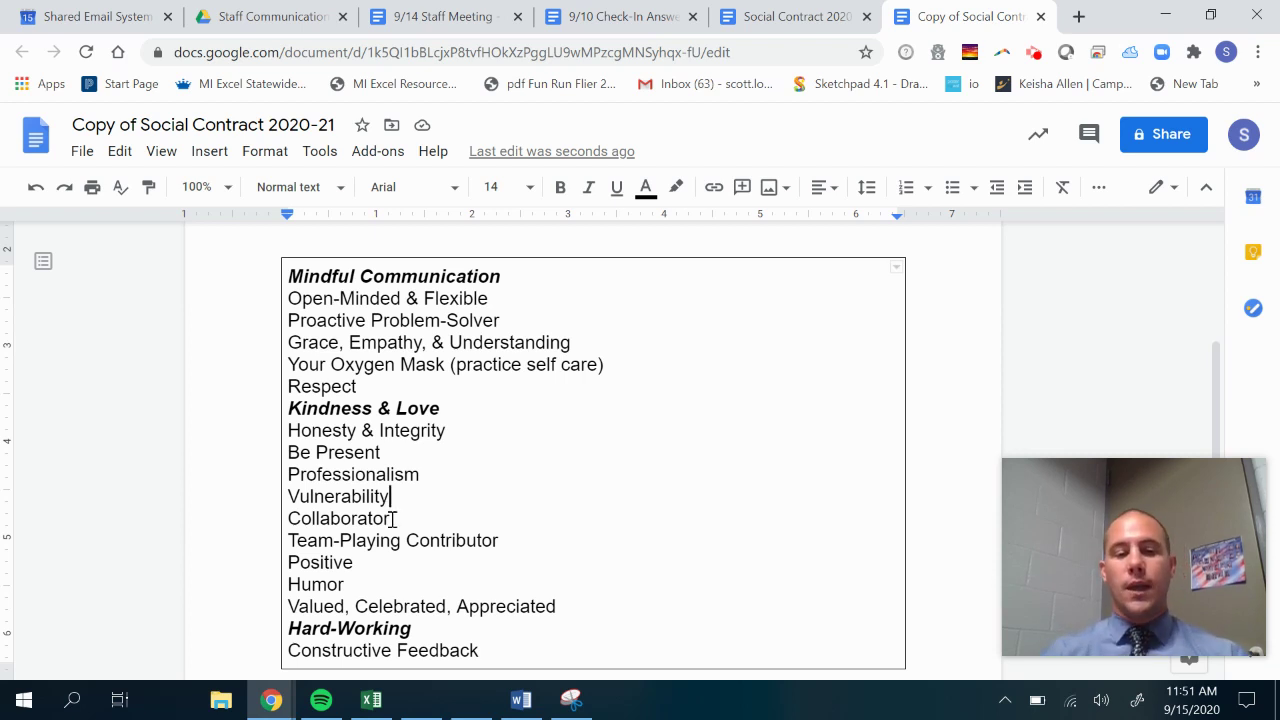
click(393, 518)
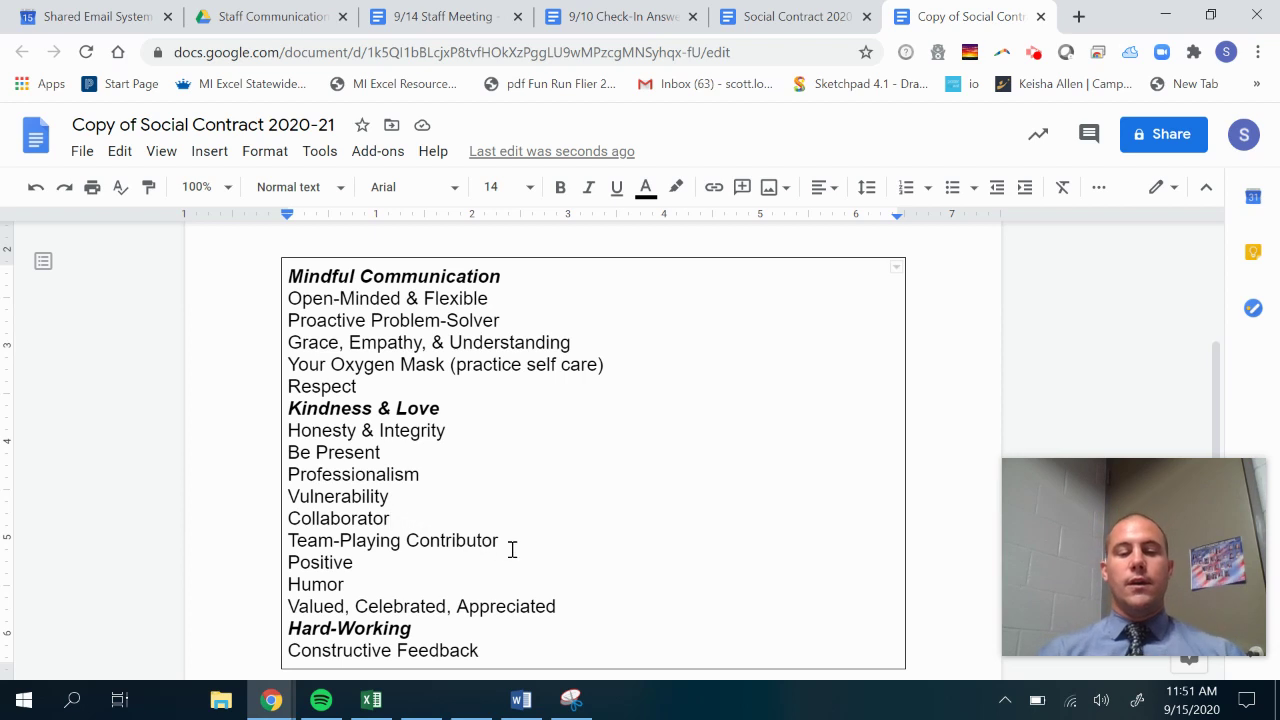
drag(505, 546, 272, 547)
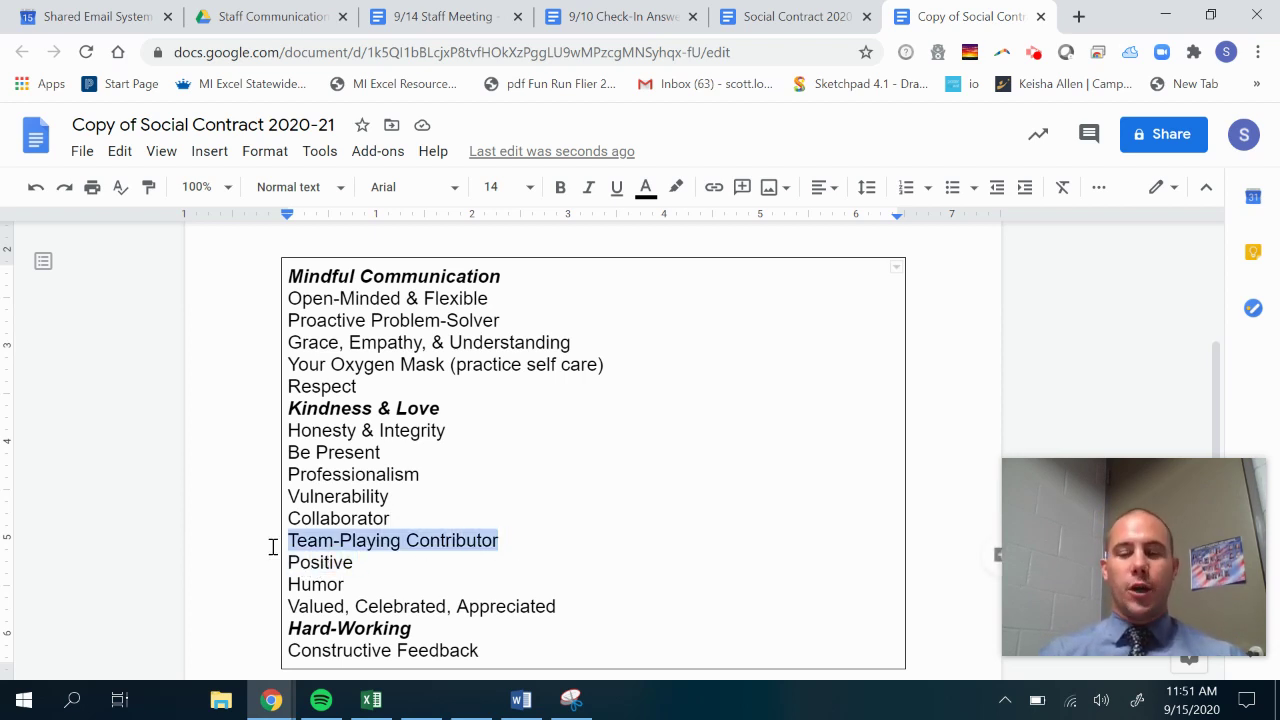
drag(355, 563, 274, 590)
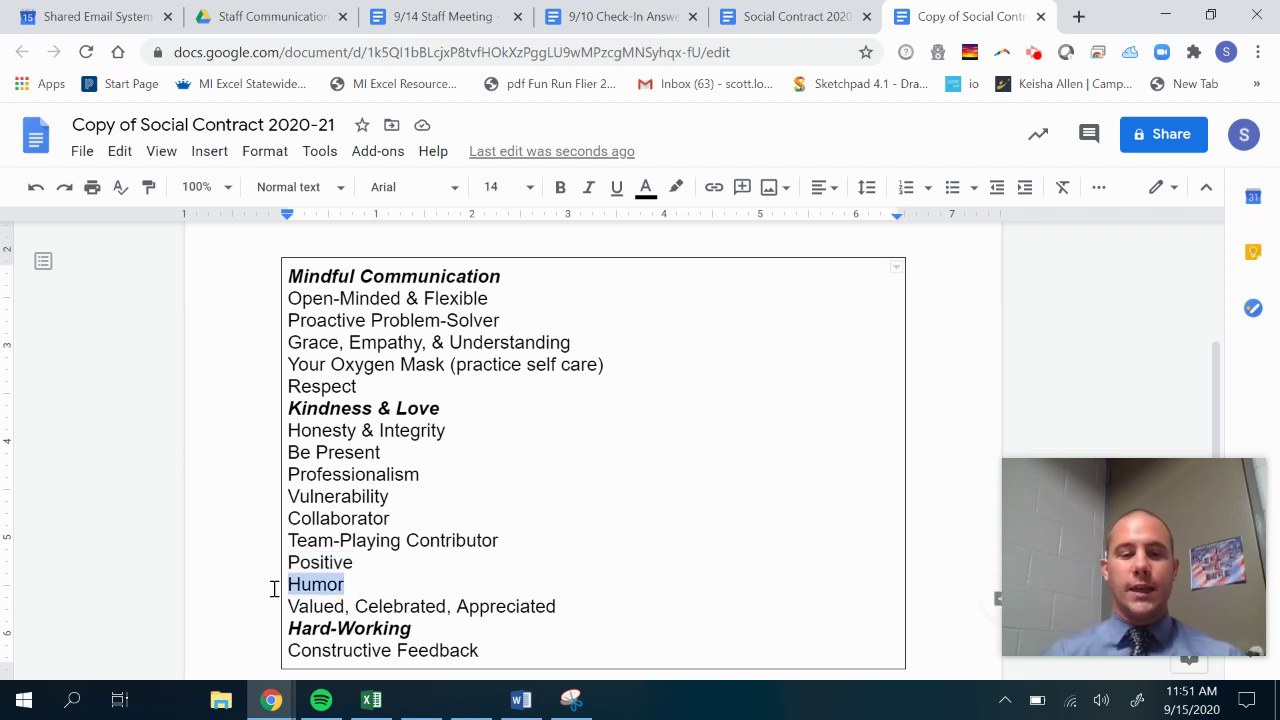
click(570, 607)
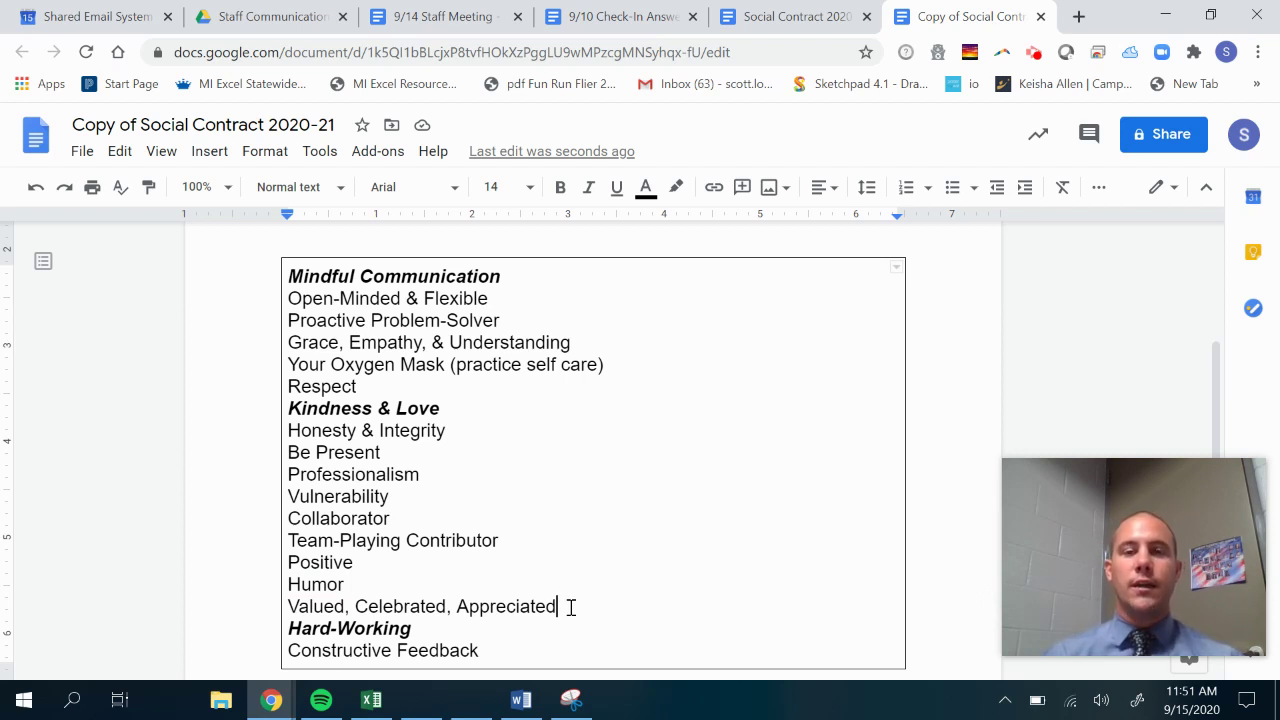
click(417, 630)
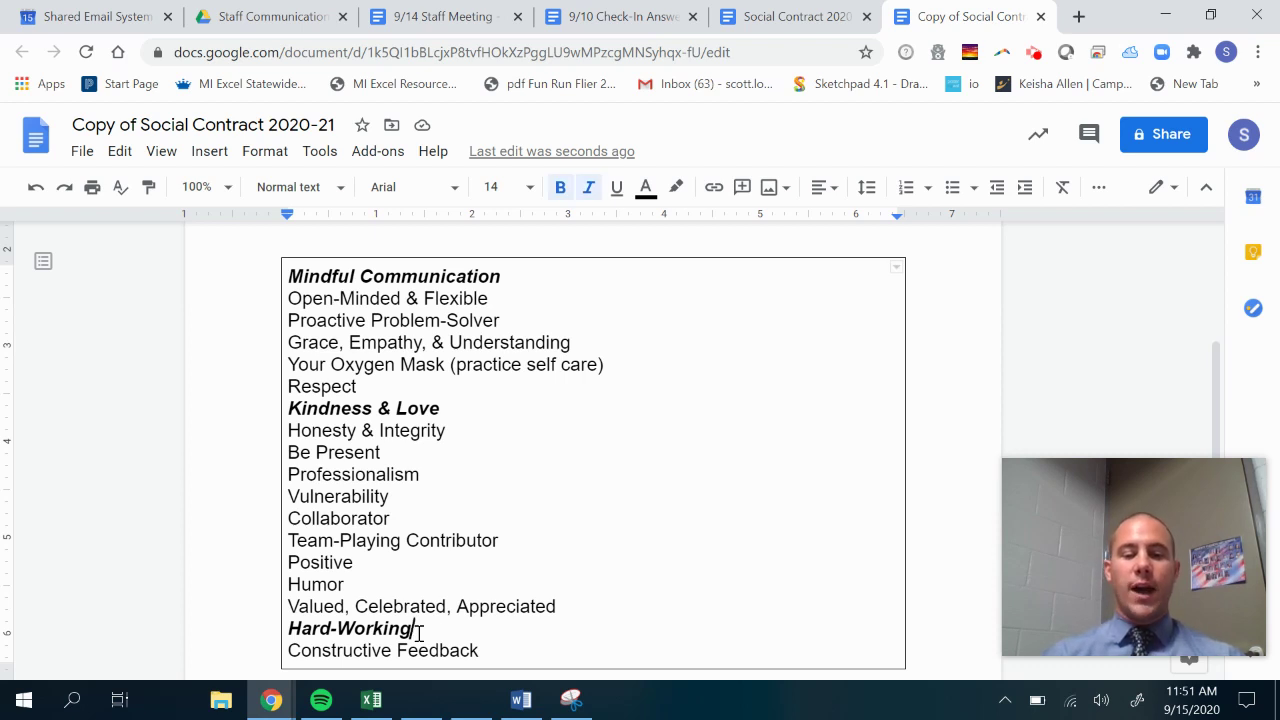
drag(497, 655, 278, 648)
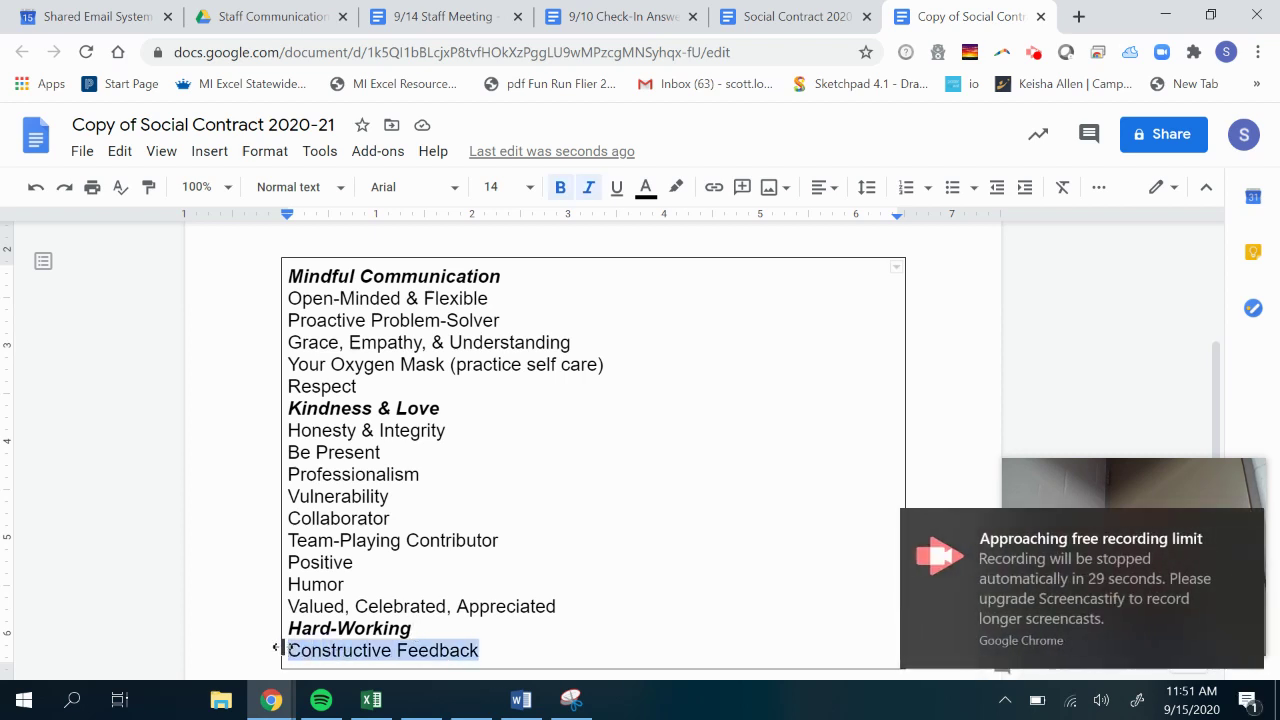
click(444, 277)
drag(508, 276, 271, 276)
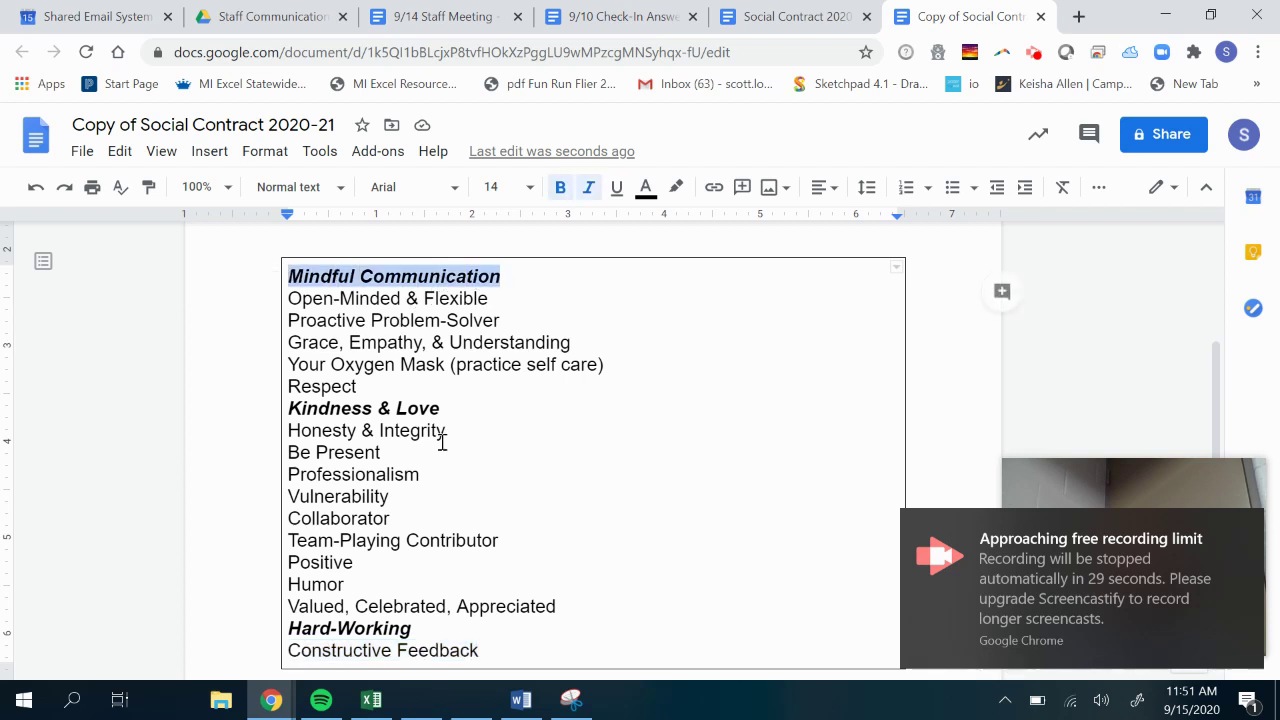
click(446, 410)
drag(447, 411, 280, 413)
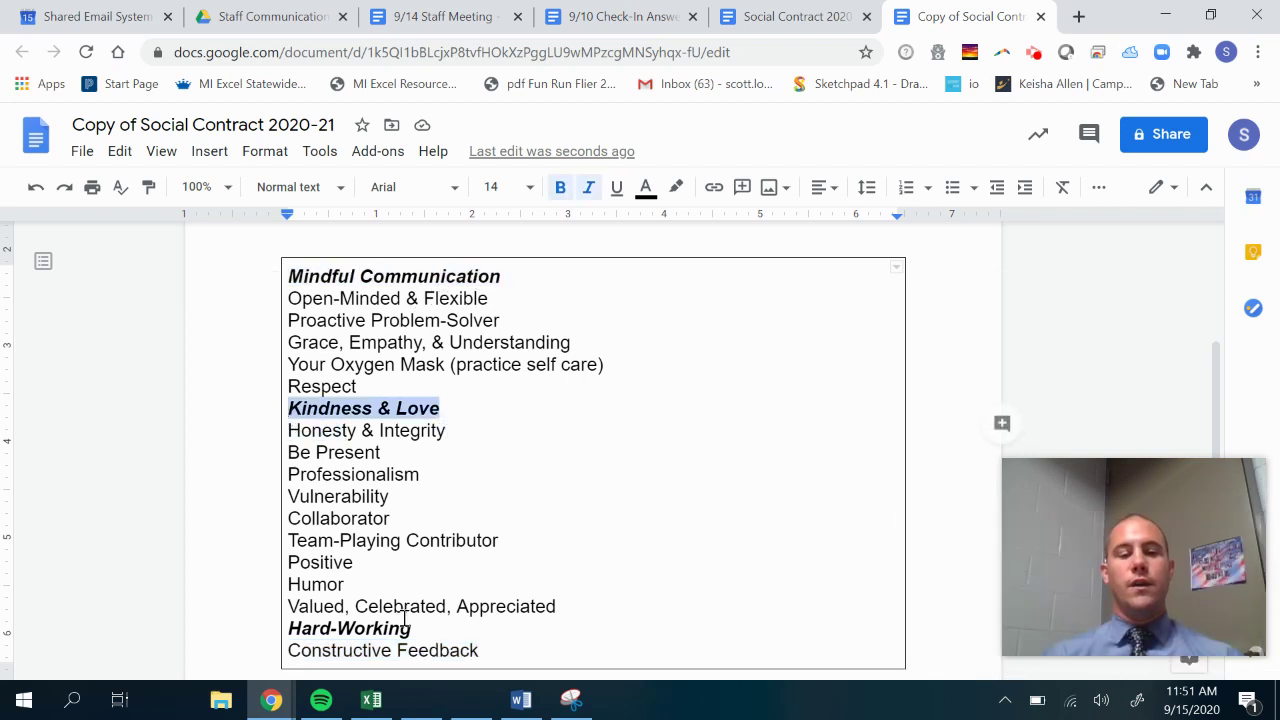
drag(419, 632, 276, 628)
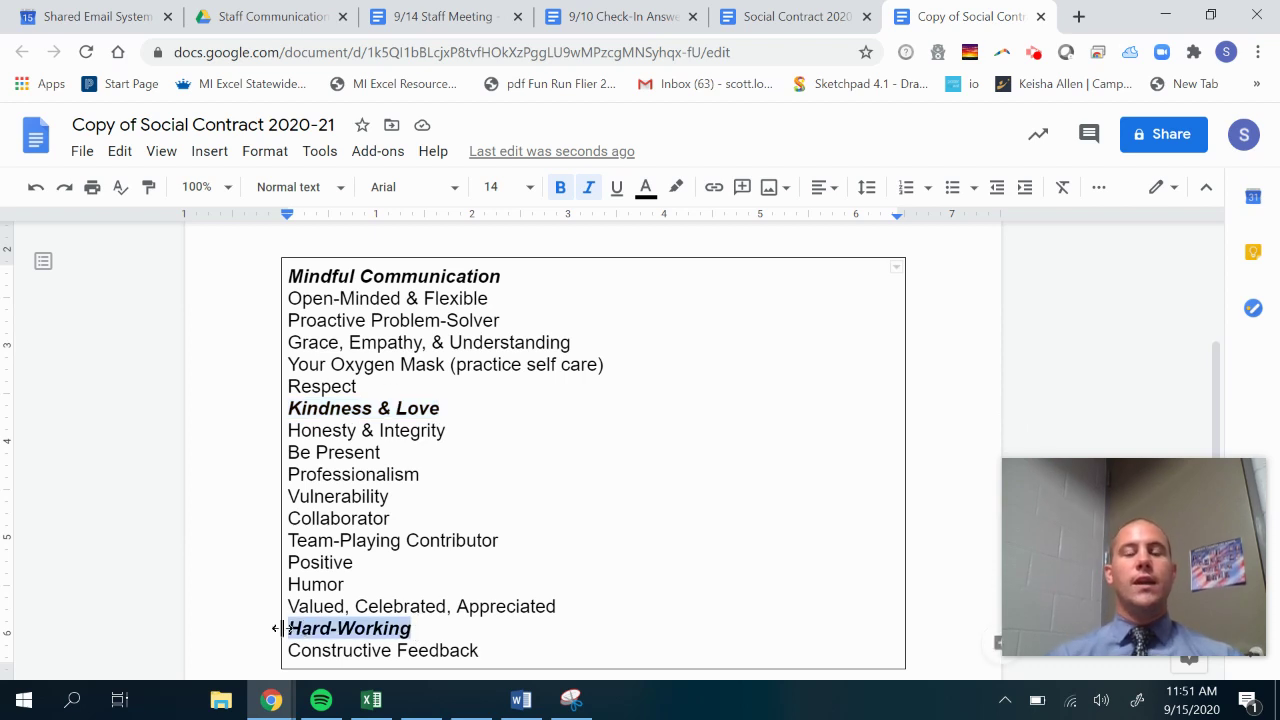